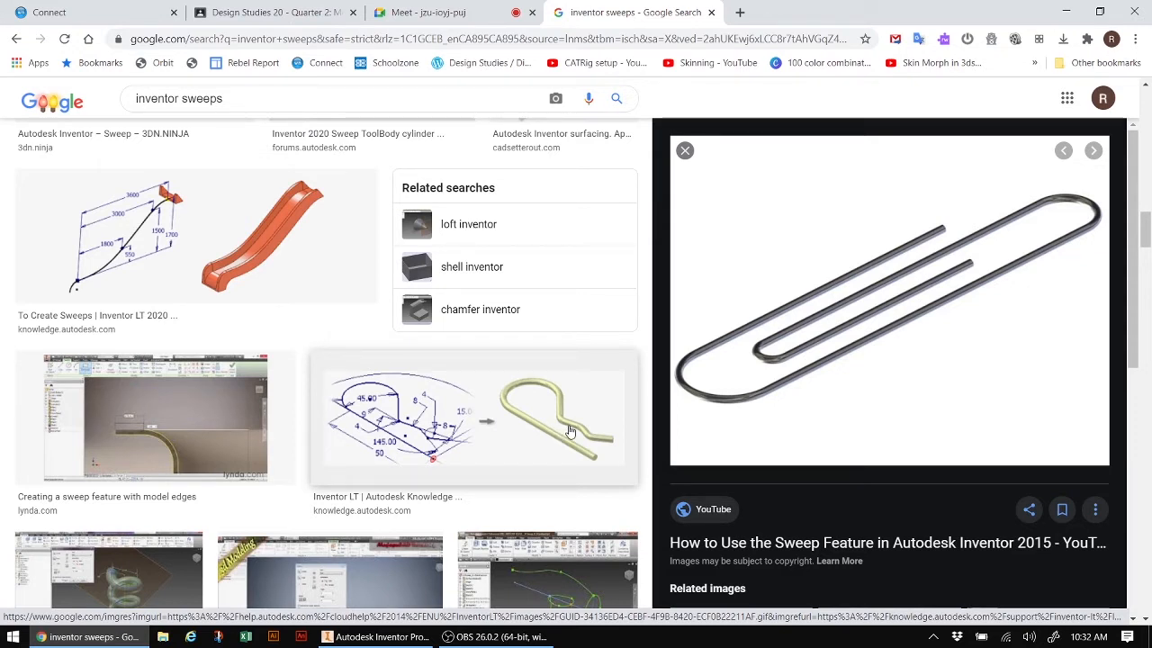
# Switch to Autodesk Inventor and start a 2D sketch on the YZ plane
pyautogui.click(380, 638)
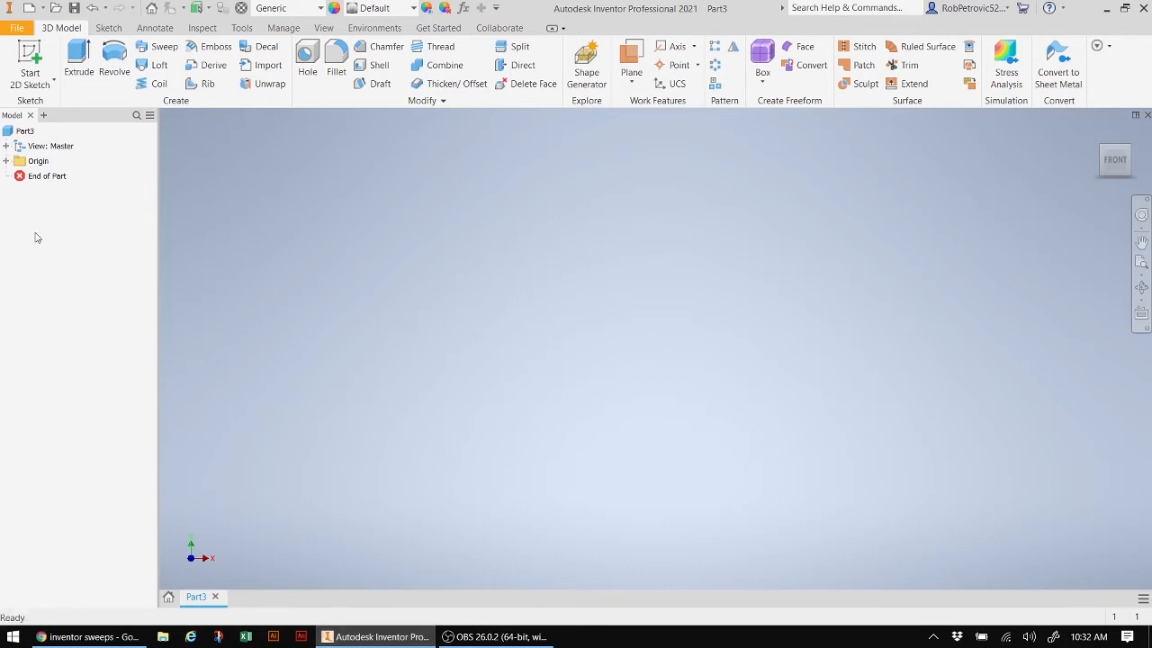
pyautogui.click(30, 58)
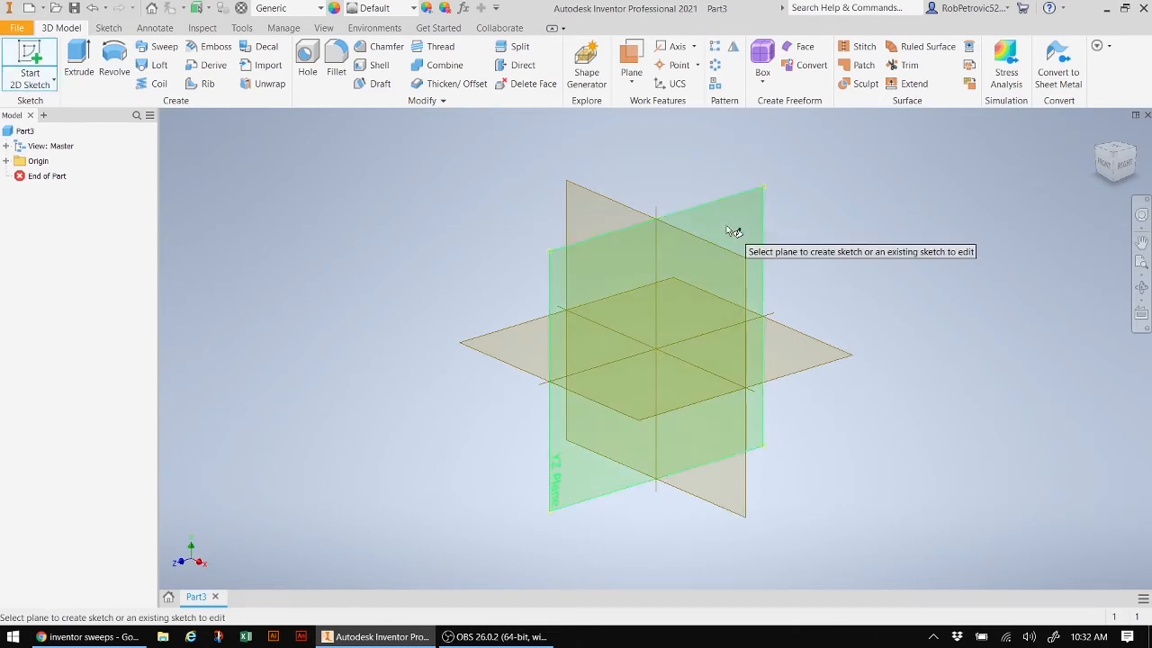
pyautogui.click(735, 227)
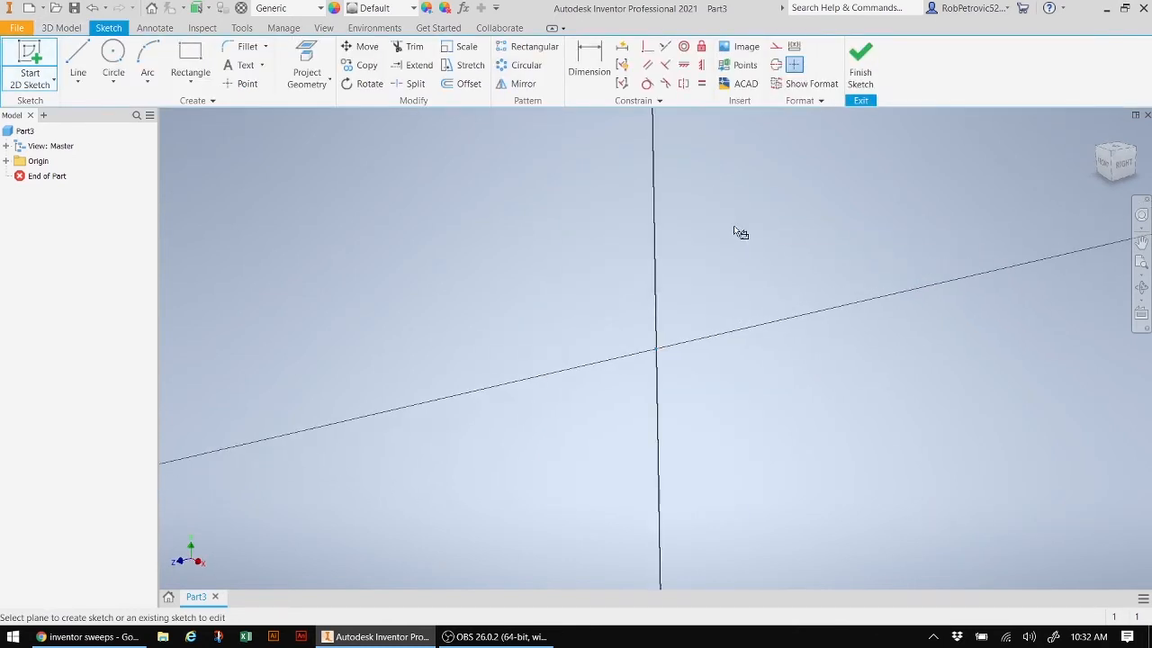
pyautogui.moveTo(709, 290)
pyautogui.mouseDown(button='middle')
pyautogui.moveTo(723, 233)
pyautogui.moveTo(663, 452)
pyautogui.mouseUp(button='middle')
# Draw a three-point arc from the origin upward, spanning about 12 in between its ends, and finish the sketch
pyautogui.press('a')
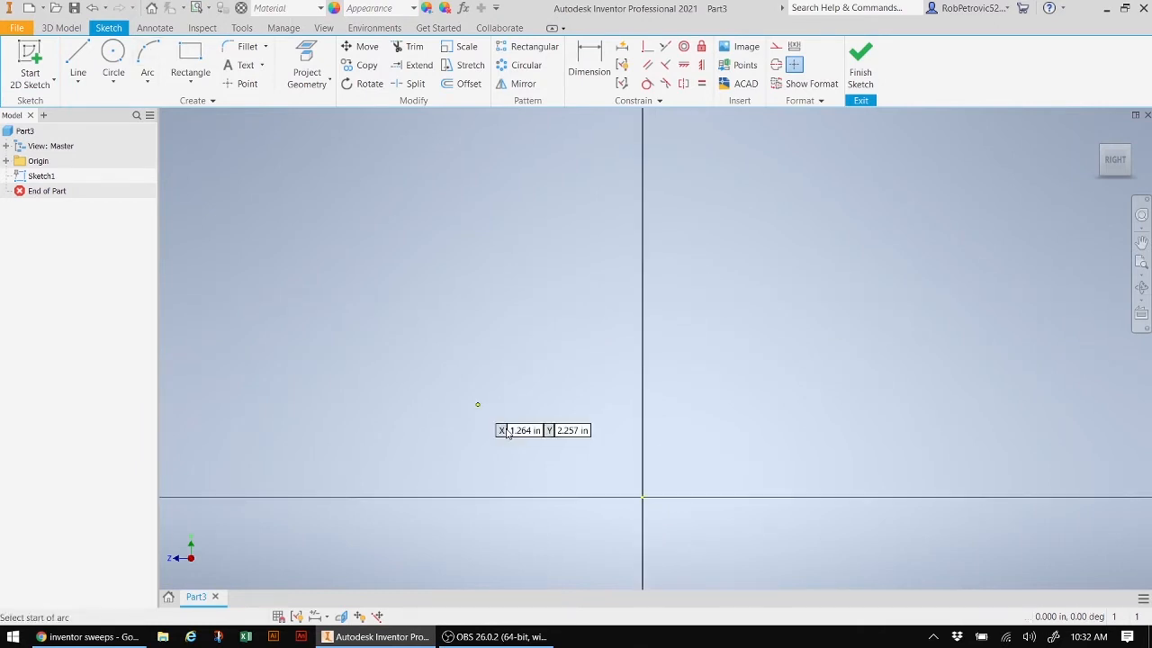
pyautogui.click(642, 496)
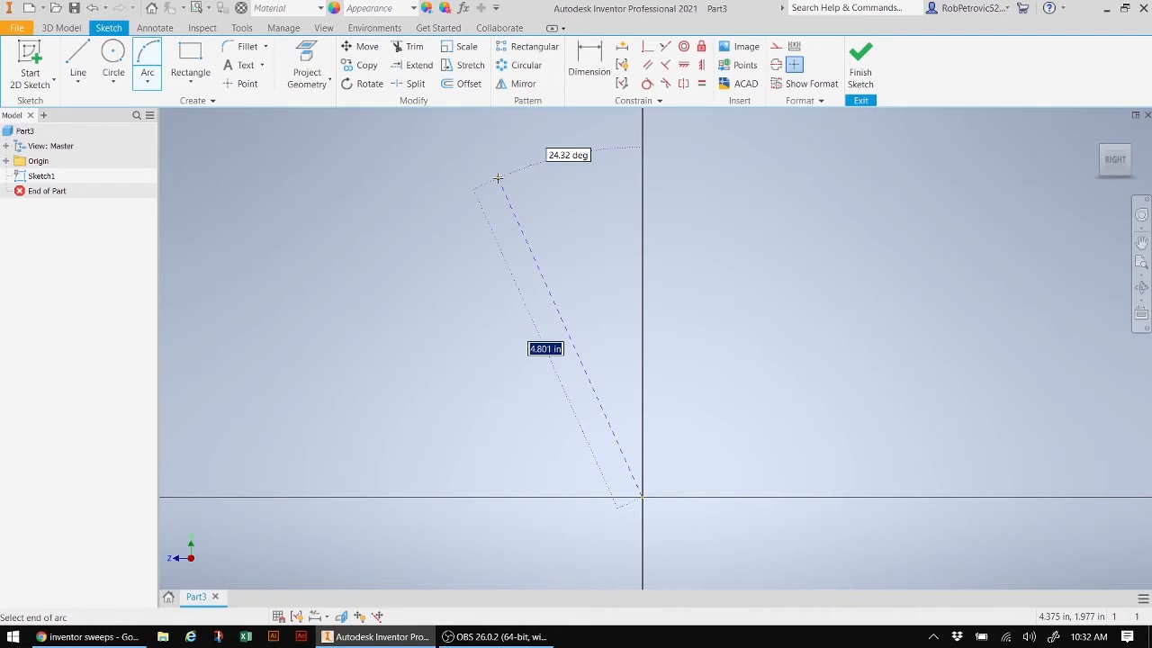
pyautogui.scroll(3, 498, 179)
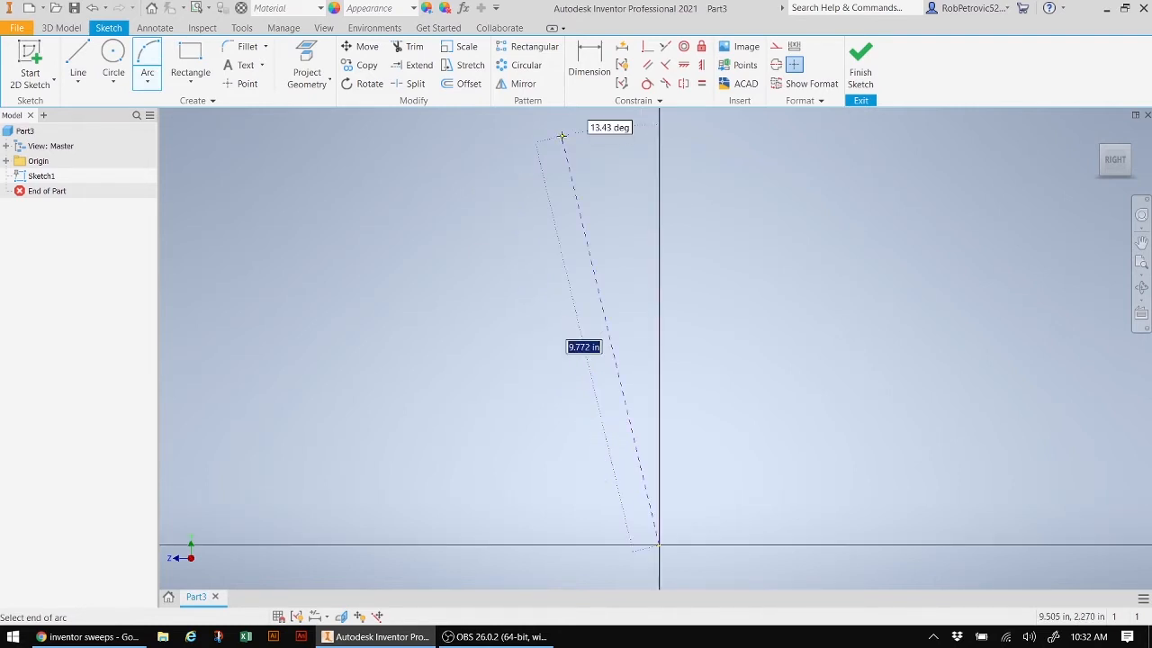
pyautogui.scroll(3, 576, 266)
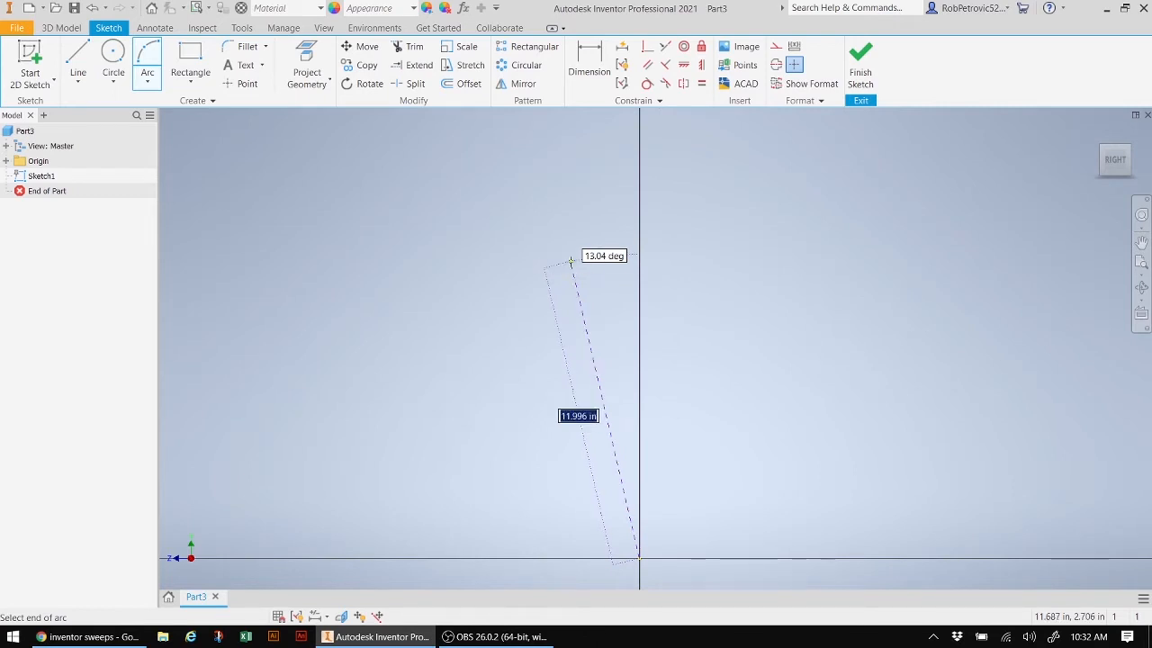
pyautogui.click(578, 251)
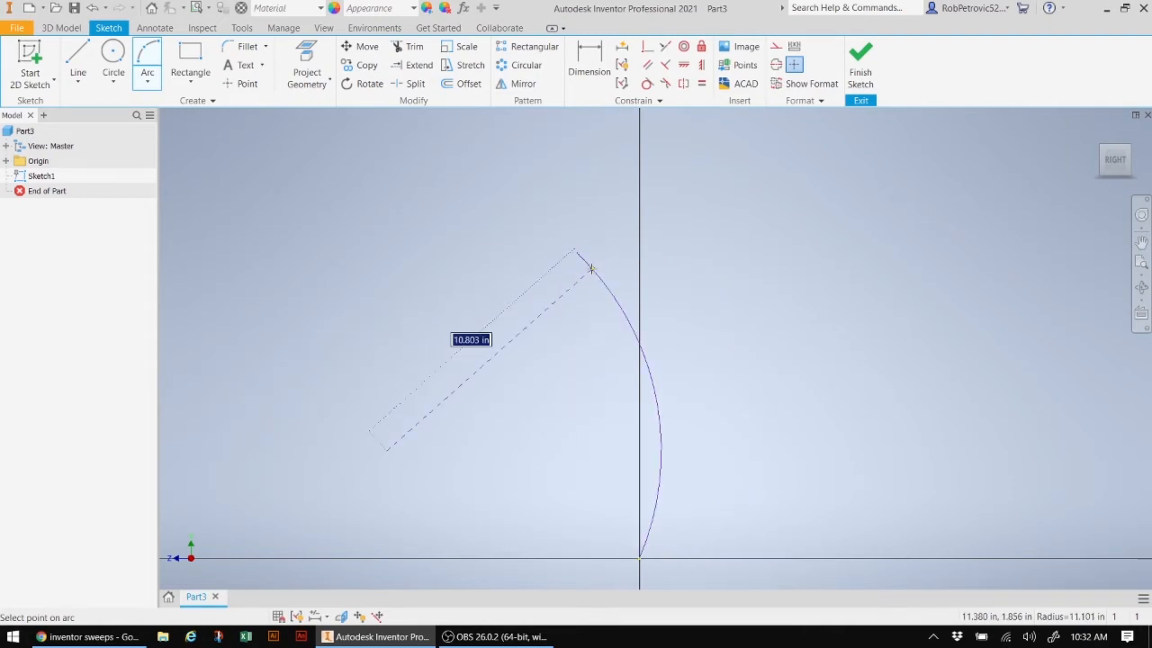
pyautogui.click(588, 269)
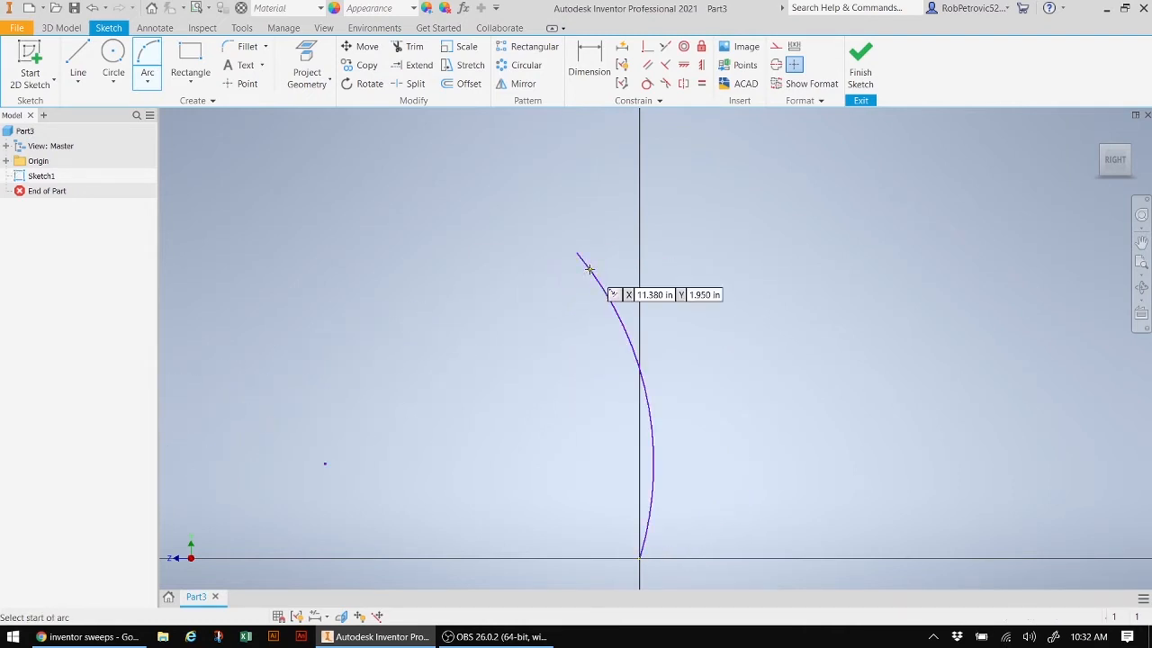
pyautogui.click(862, 72)
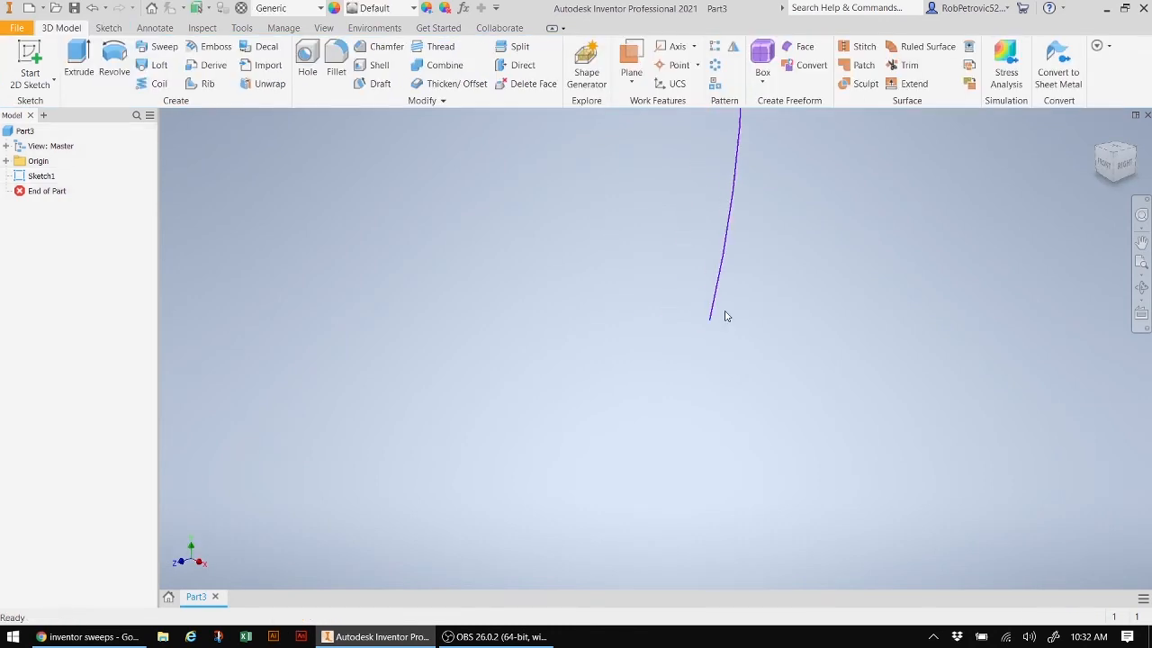
# Start a second 2D sketch on the XZ plane at the lower end of the arc
pyautogui.moveTo(730, 319); pyautogui.dragTo(626, 511, button='middle')
pyautogui.scroll(-4, 698, 421)
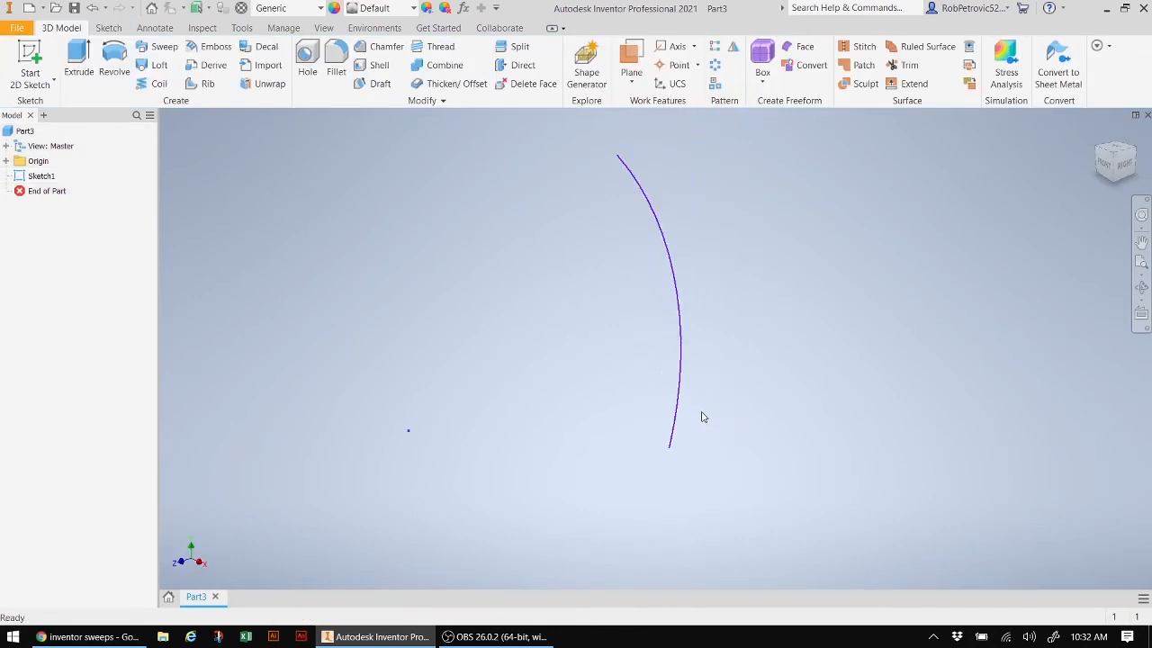
pyautogui.moveTo(717, 408); pyautogui.dragTo(703, 404, button='middle')
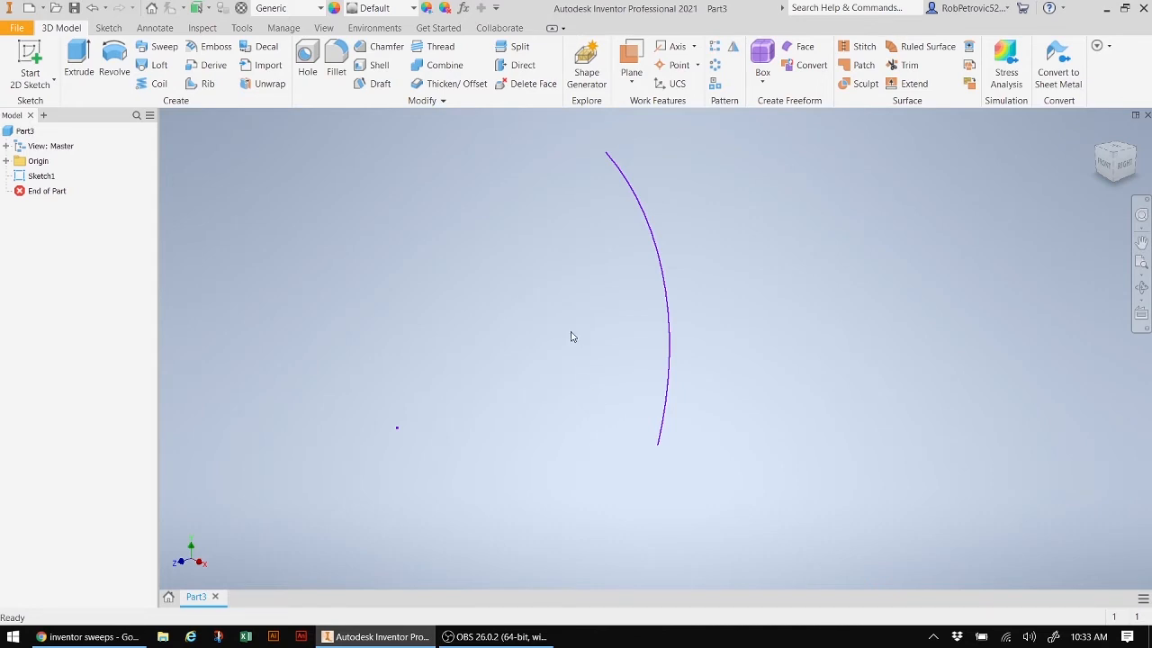
pyautogui.click(8, 162)
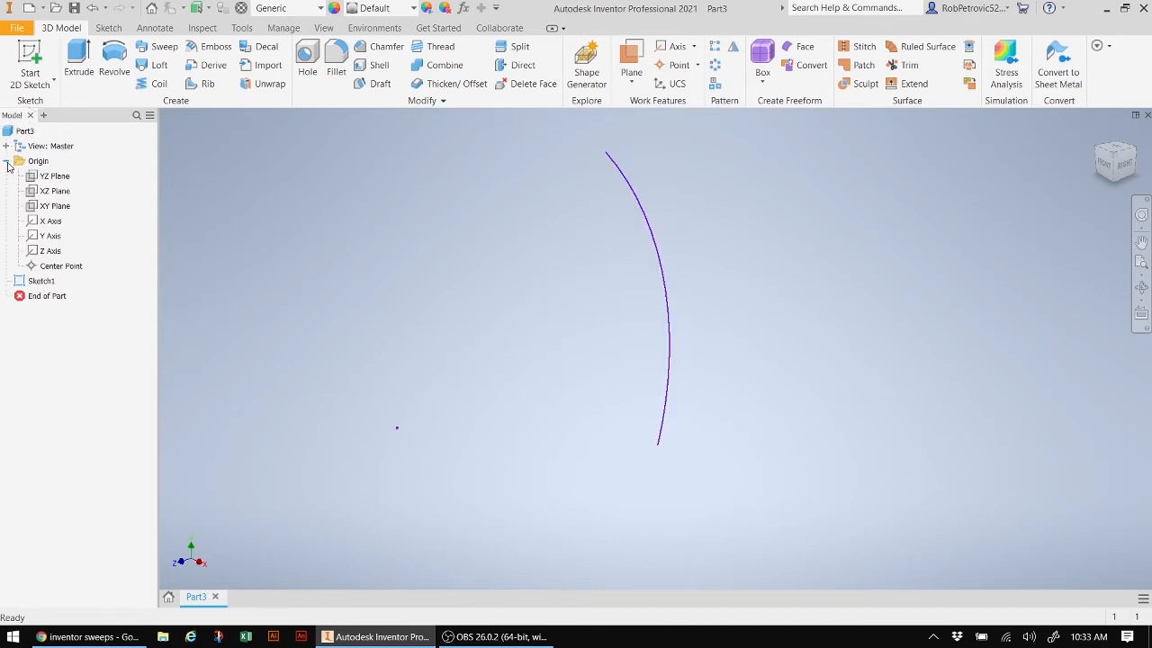
pyautogui.click(56, 193)
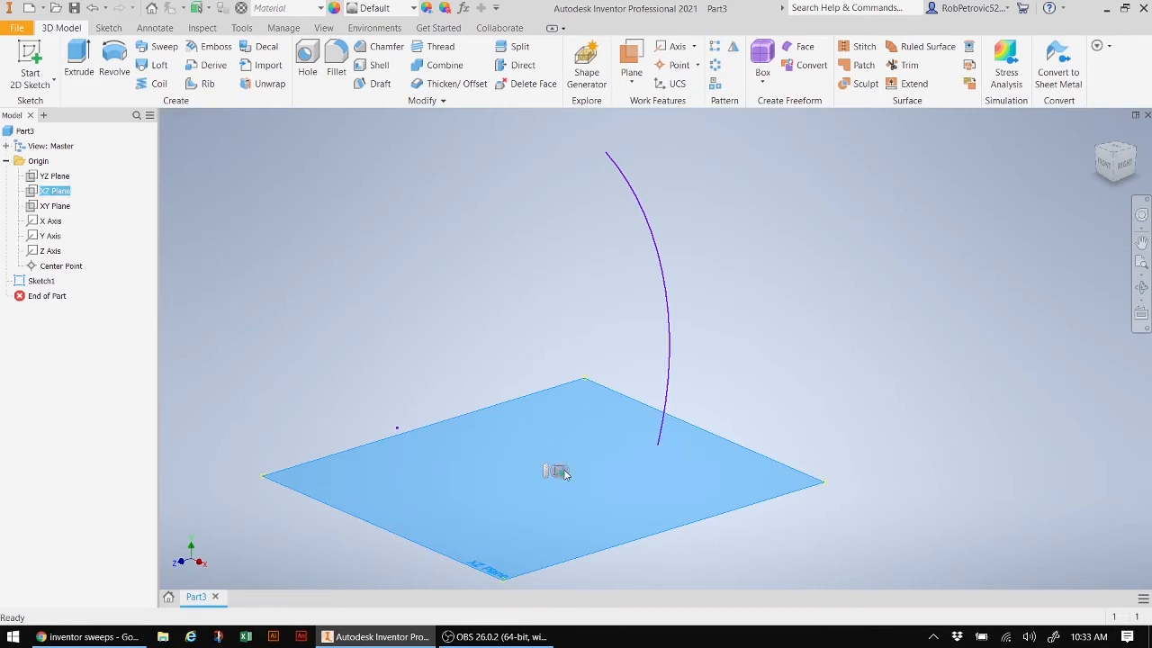
pyautogui.click(559, 473)
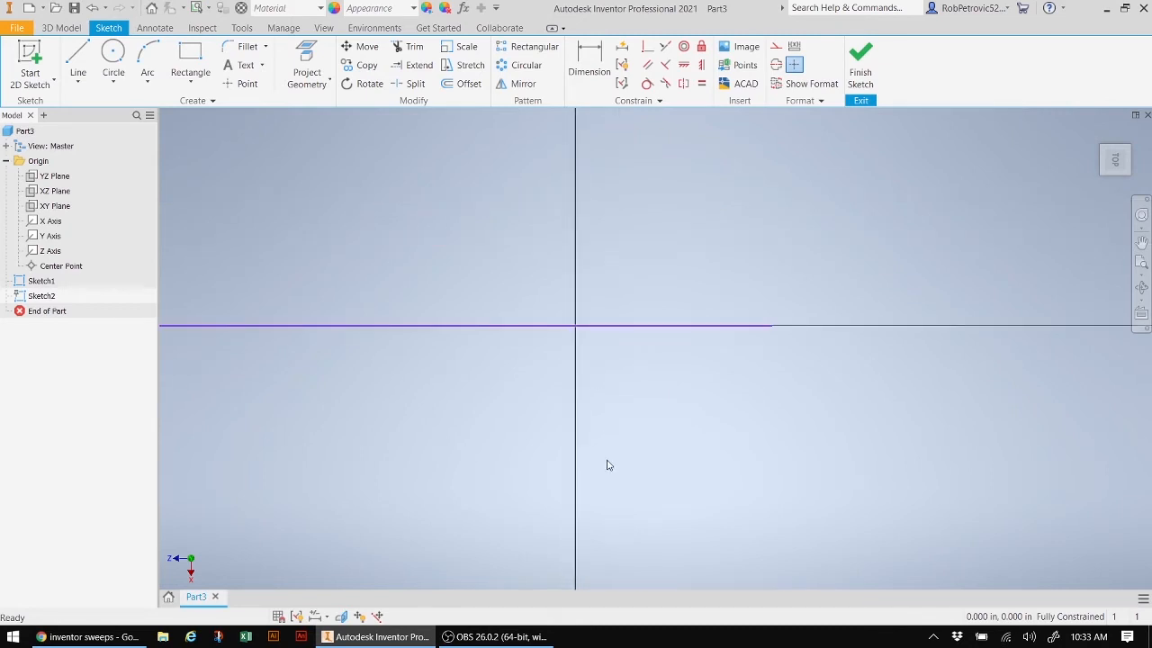
# Start the profile near the origin with a 0.25 in horizontal line and a perpendicular 0.5 in line down from its right end
pyautogui.click(84, 52)
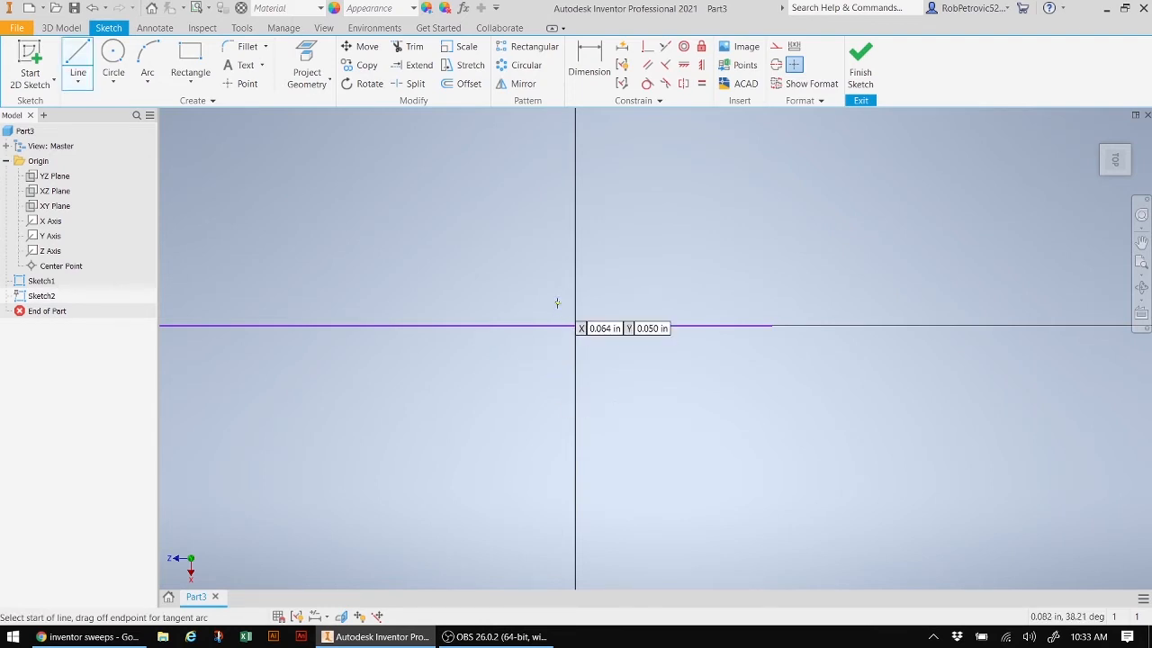
pyautogui.click(557, 304)
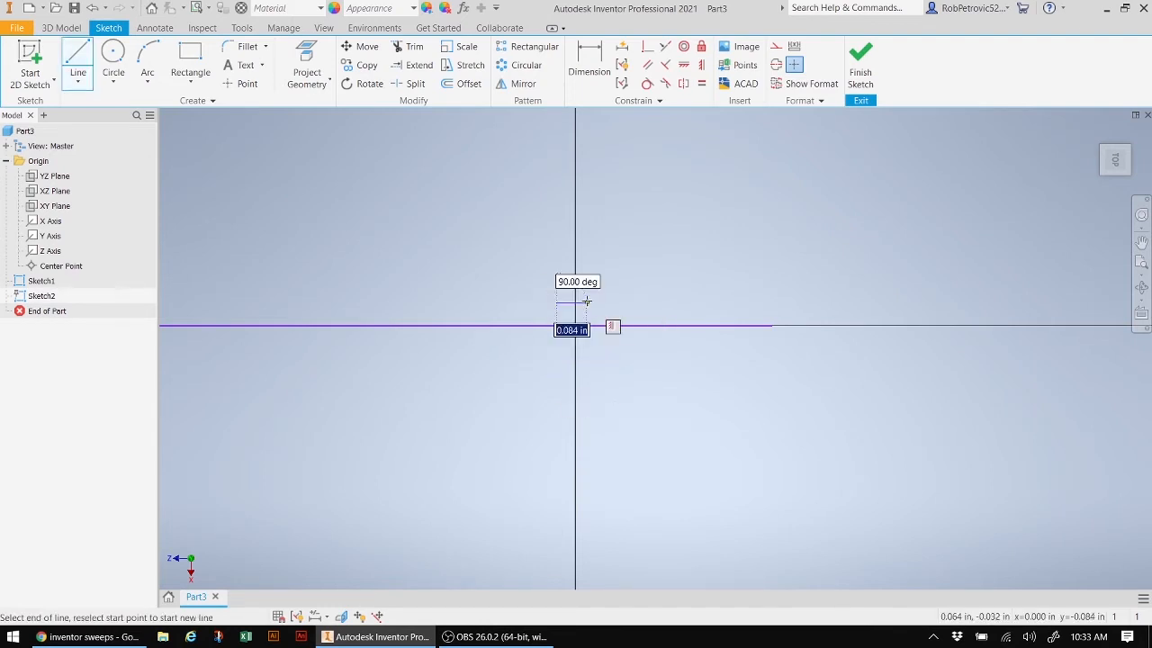
pyautogui.write('0.25')
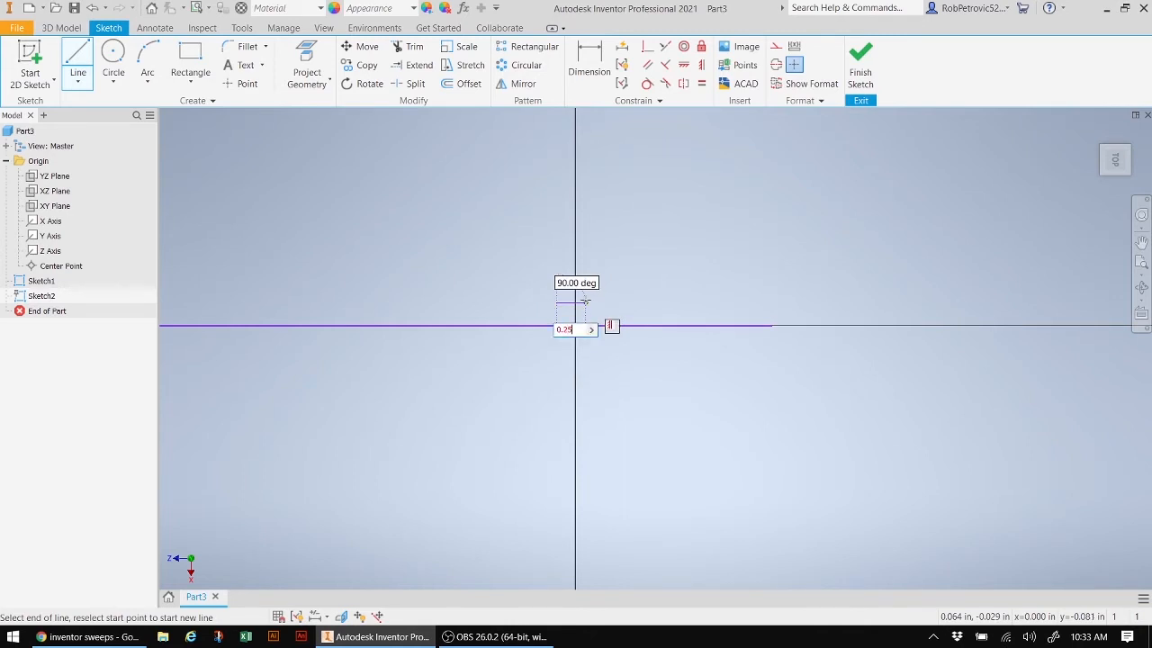
pyautogui.press('Return')
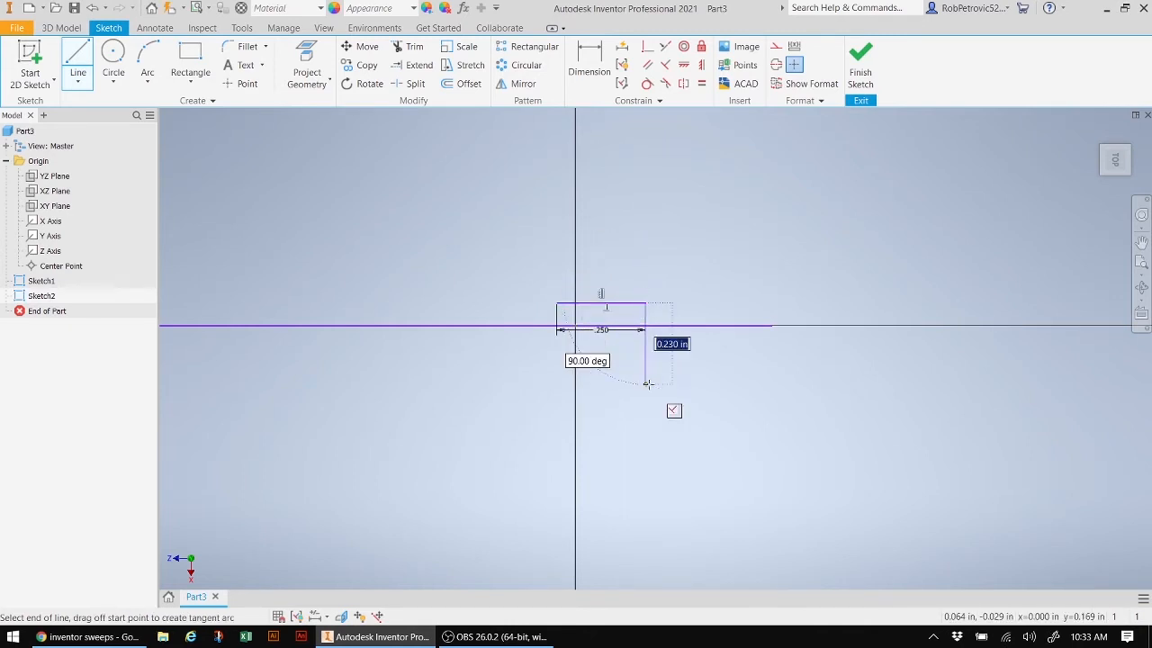
pyautogui.write('0.')
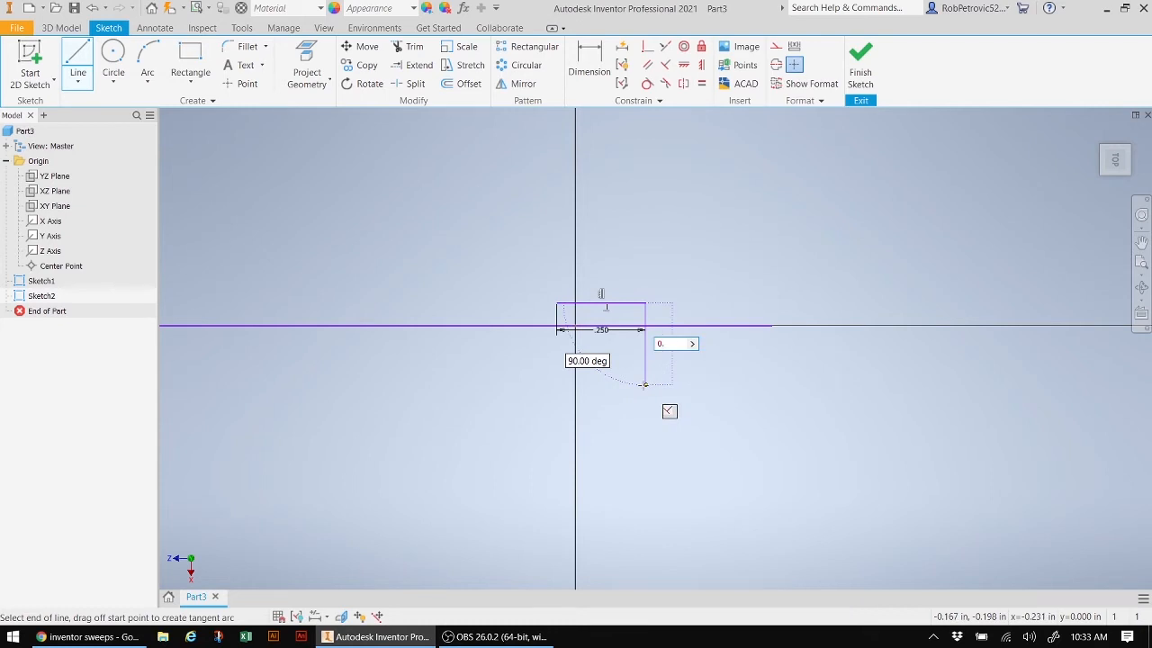
pyautogui.write('500')
pyautogui.press('Return')
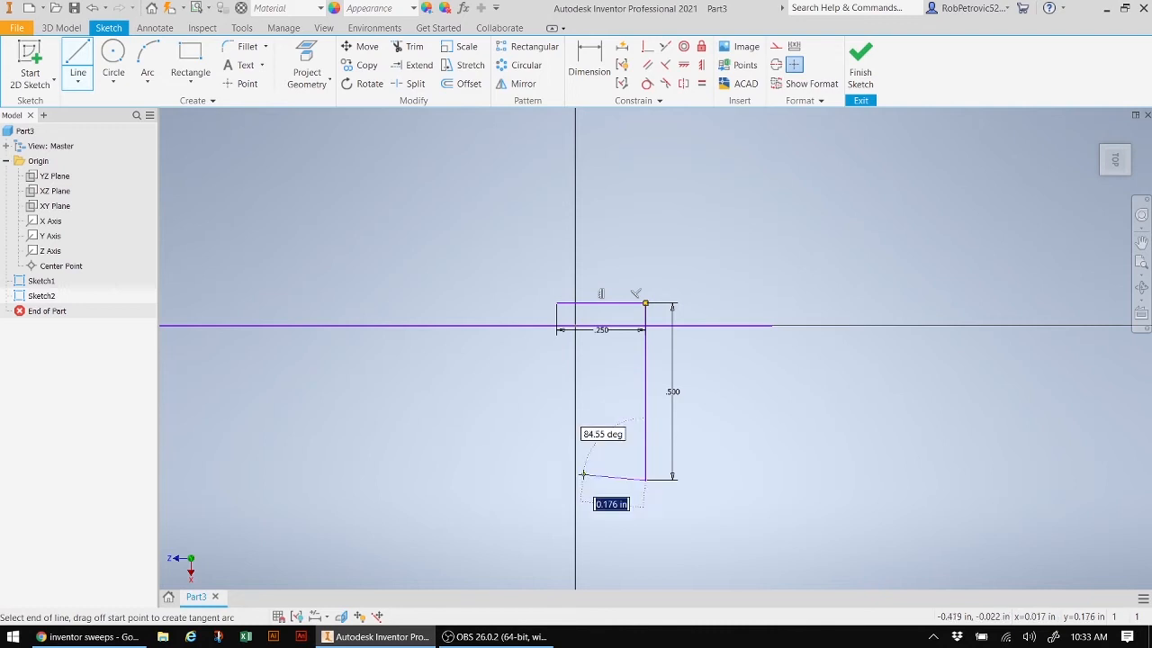
# Continue the profile with a 0.25 in line back along the bottom and a 0.2 in line upward
pyautogui.write('0.')
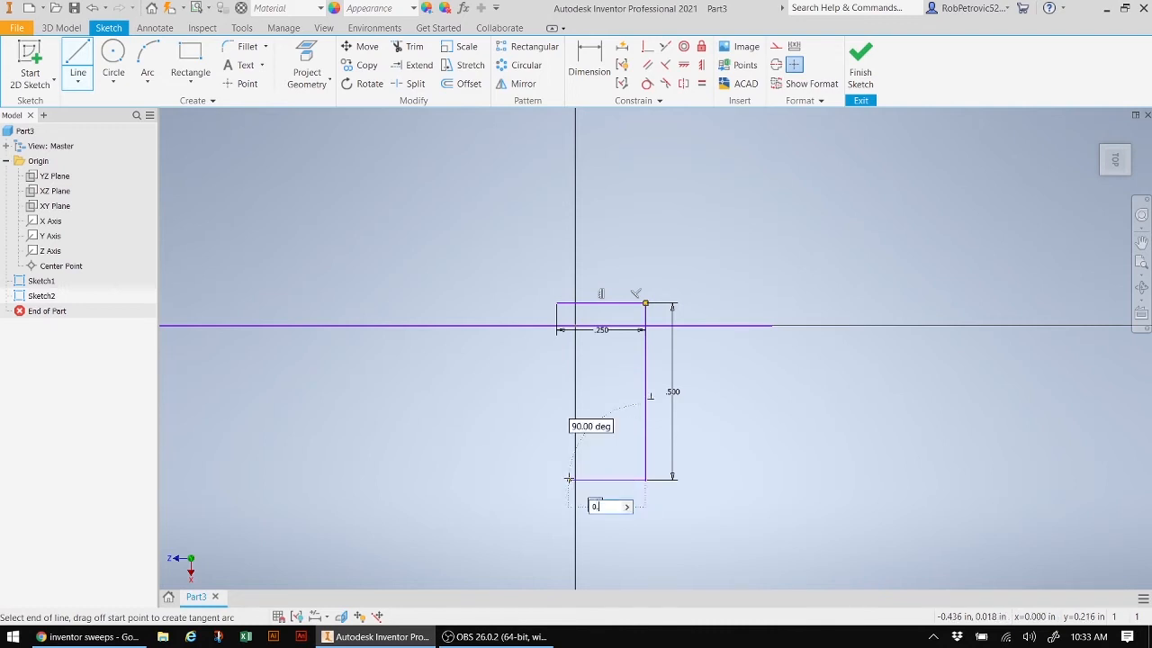
pyautogui.write('25')
pyautogui.press('Return')
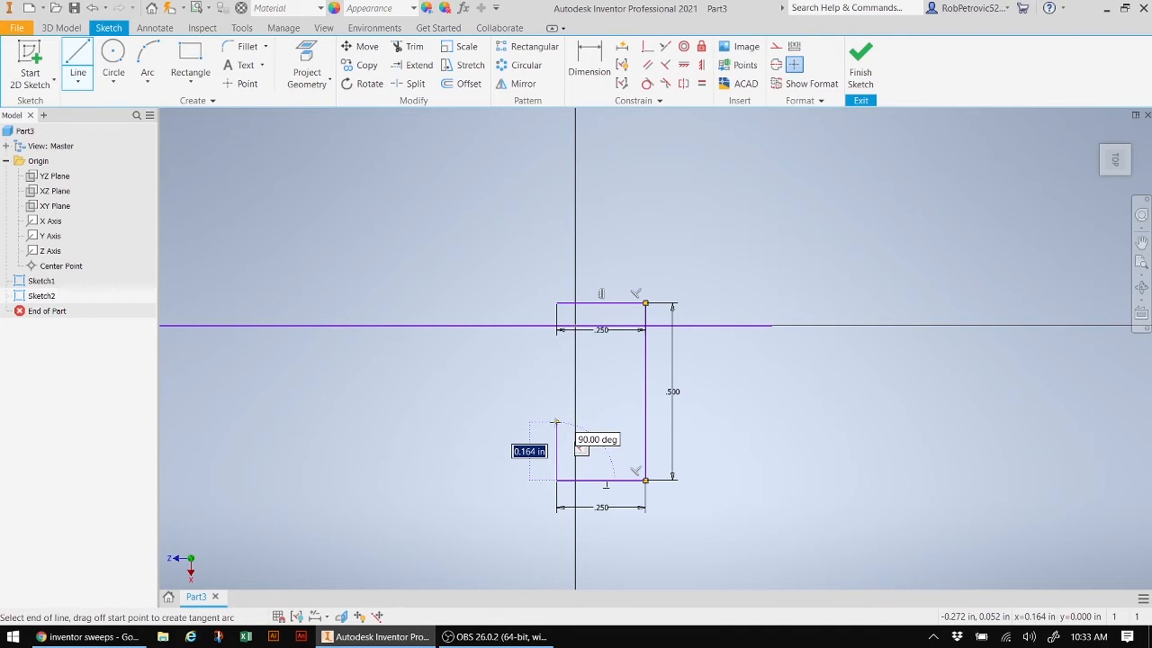
pyautogui.write('0.2')
pyautogui.press('Return')
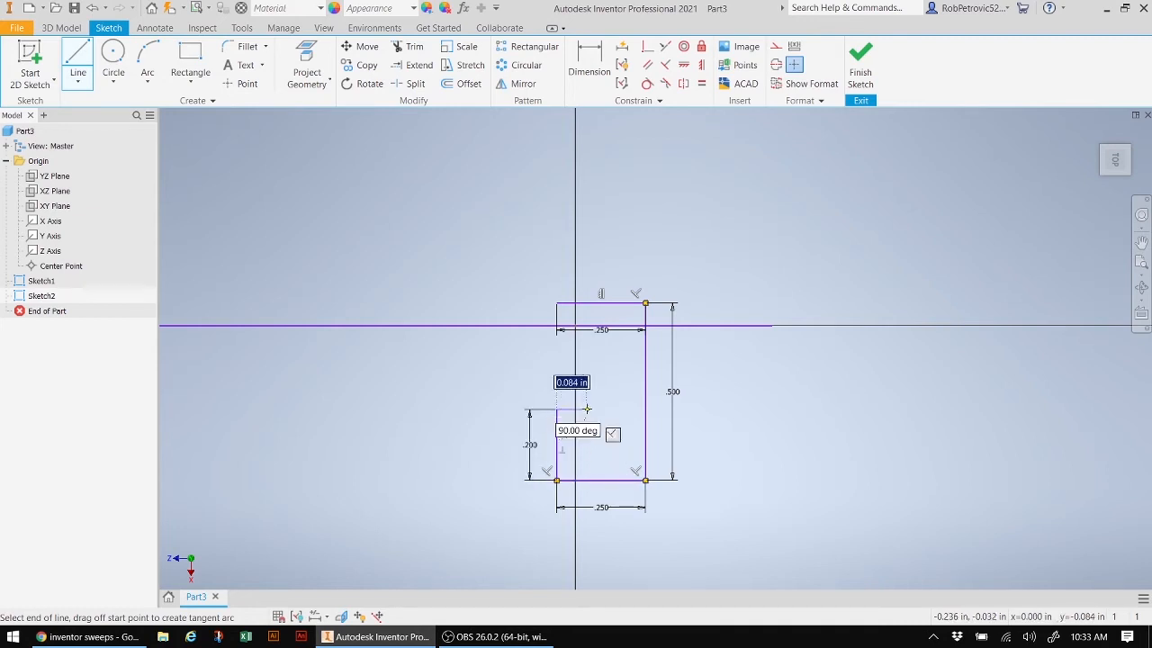
# Draw a 0.1 in by 0.1 in notch into the profile's left side, close the outline at its start point and finish the sketch
pyautogui.write('0.1')
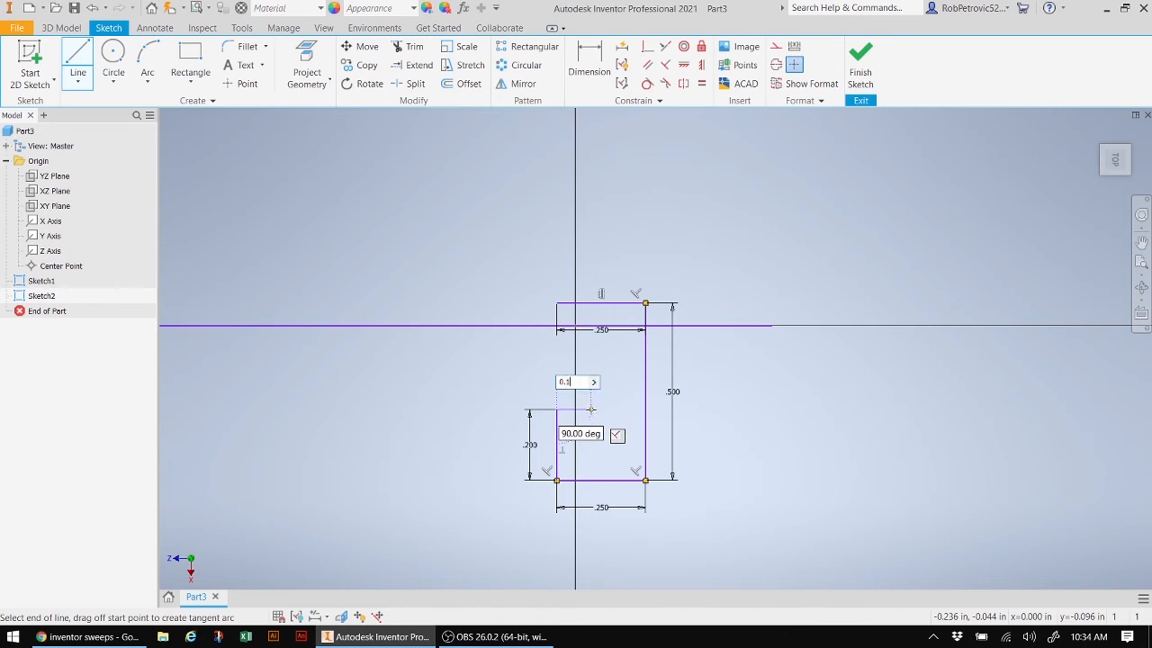
pyautogui.press('Return')
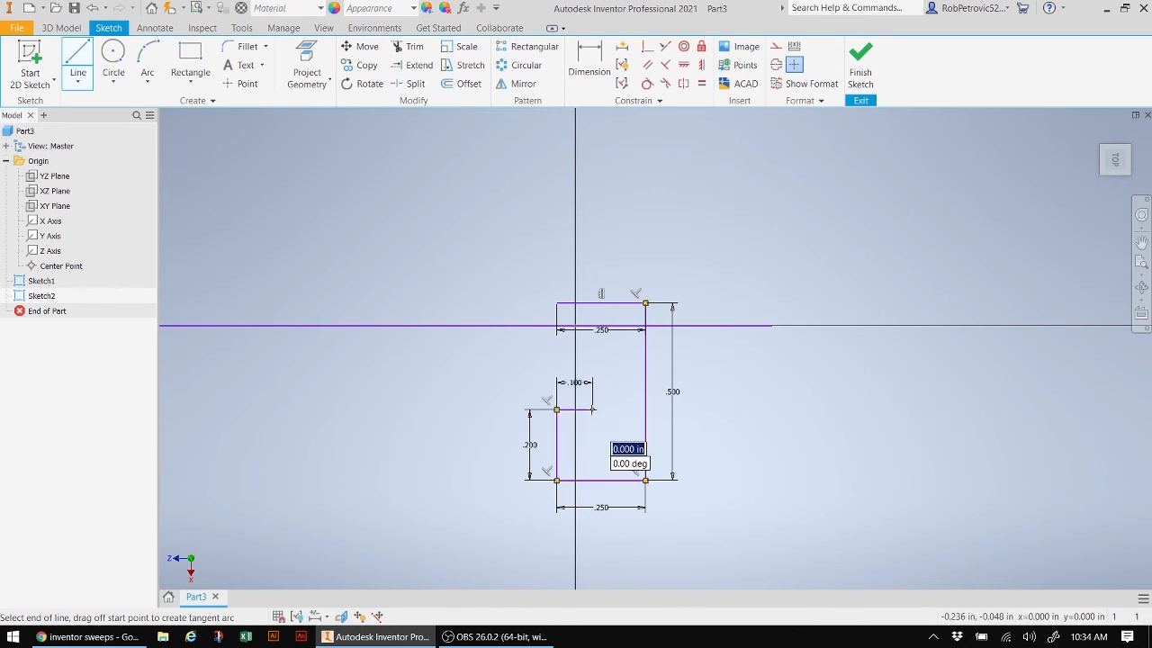
pyautogui.write('0.1')
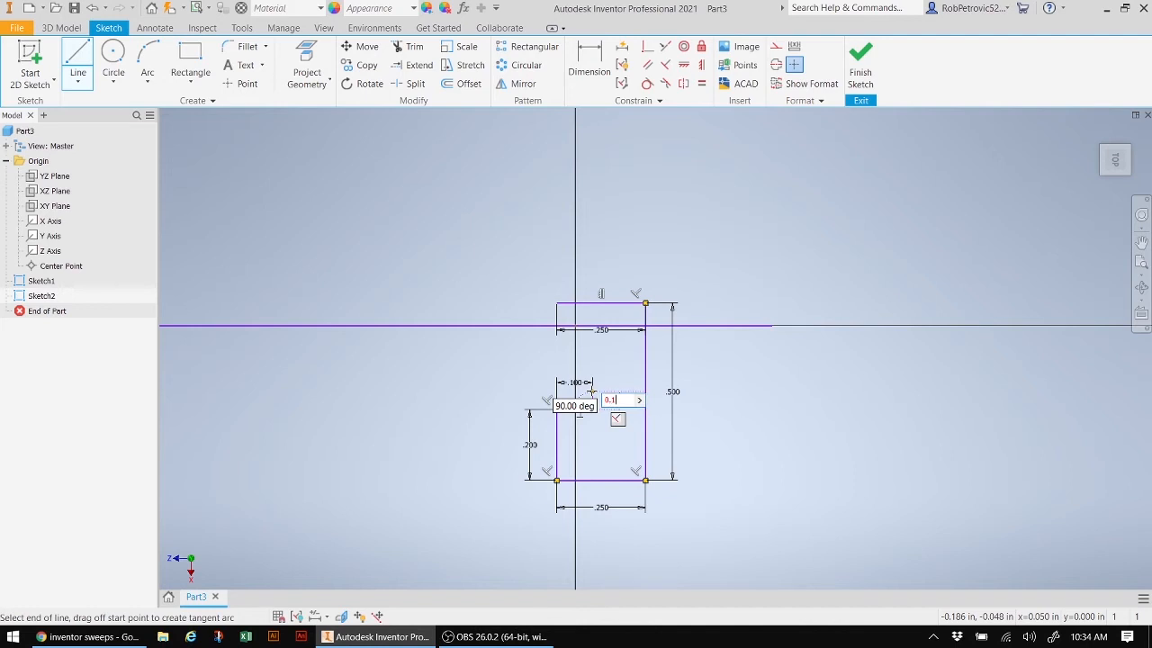
pyautogui.press('Return')
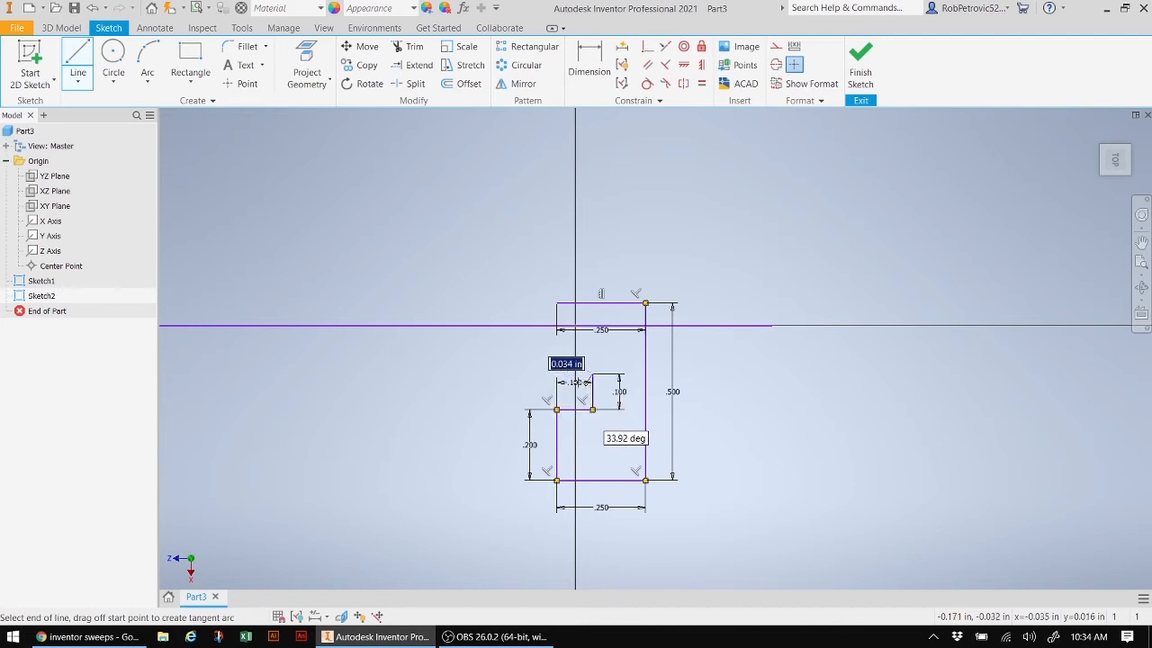
pyautogui.click(557, 374)
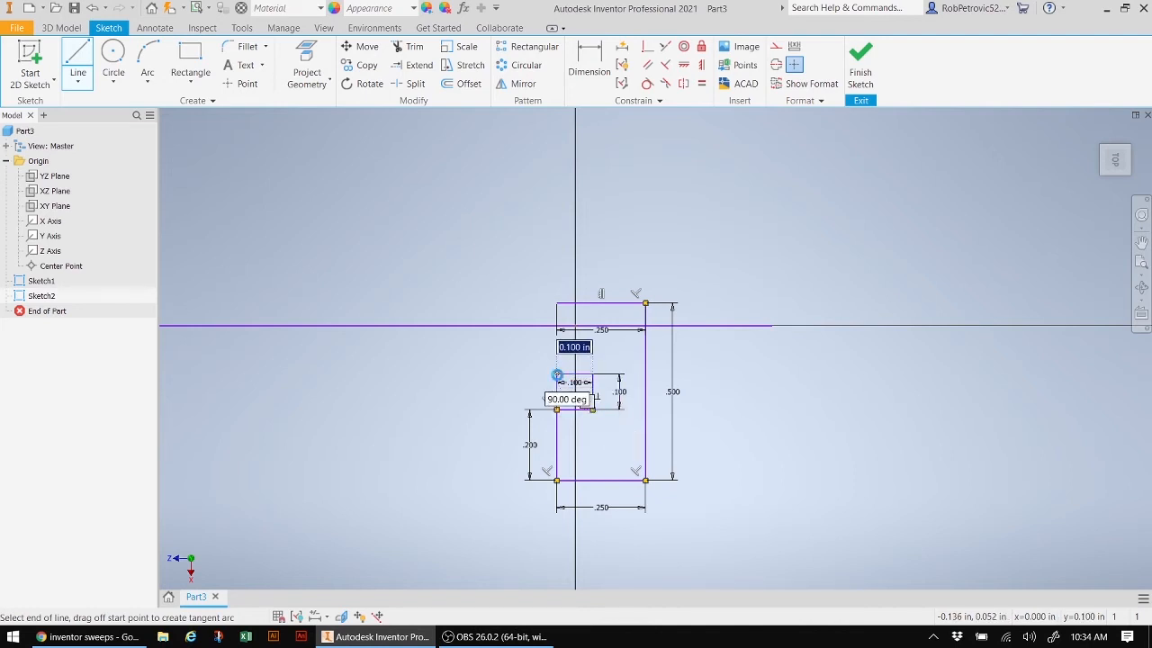
pyautogui.click(557, 303)
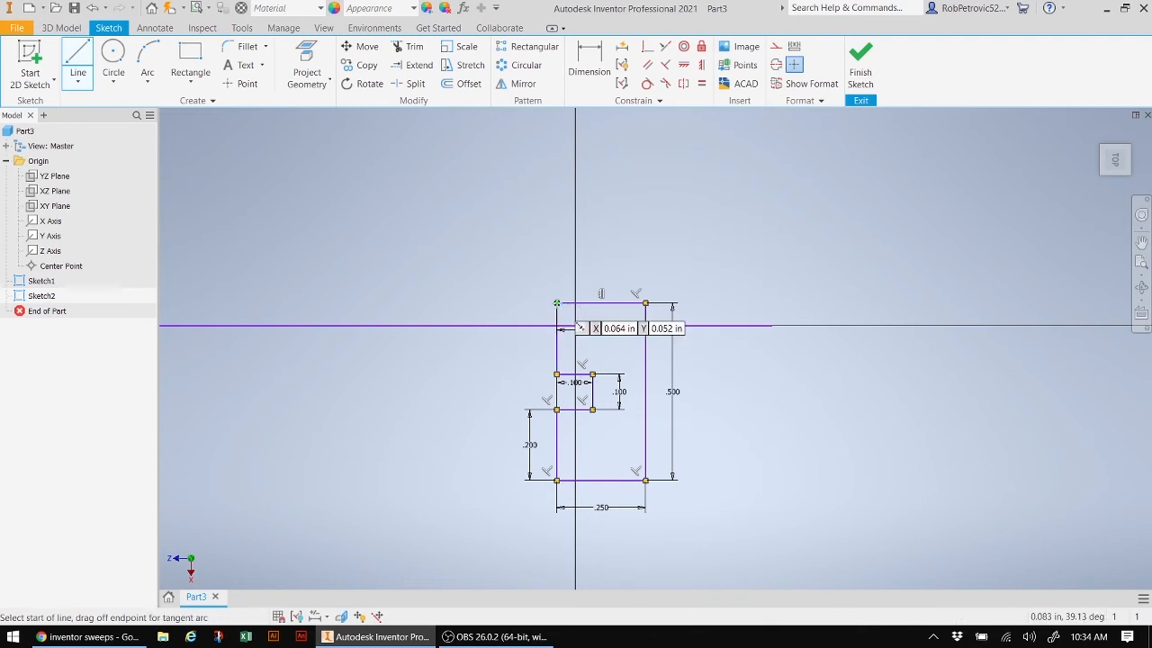
pyautogui.moveTo(697, 360)
pyautogui.mouseDown(button='middle')
pyautogui.moveTo(738, 316)
pyautogui.moveTo(615, 297)
pyautogui.moveTo(655, 296)
pyautogui.mouseUp(button='middle')
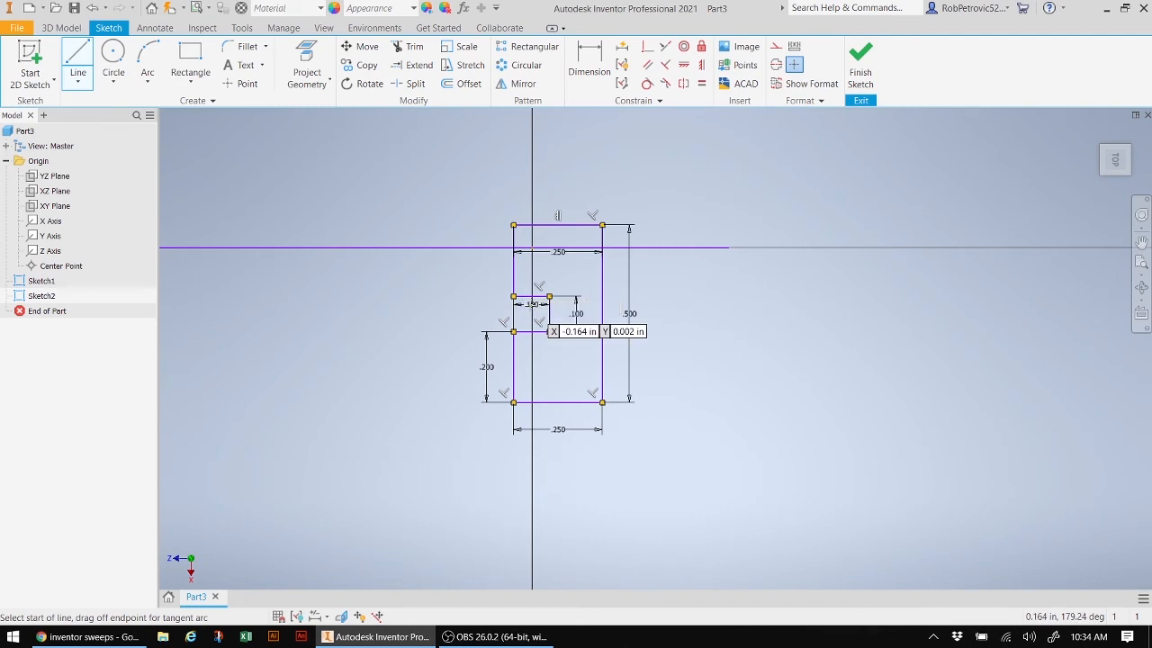
pyautogui.press('Escape')
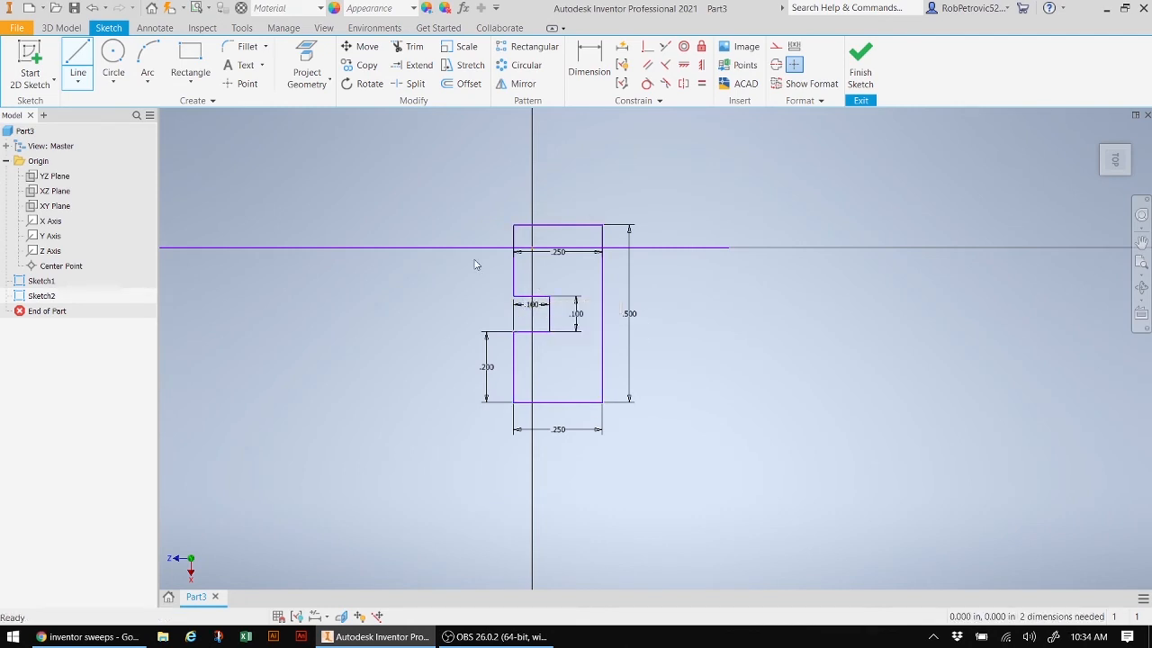
pyautogui.moveTo(474, 260); pyautogui.dragTo(658, 449, button='right')
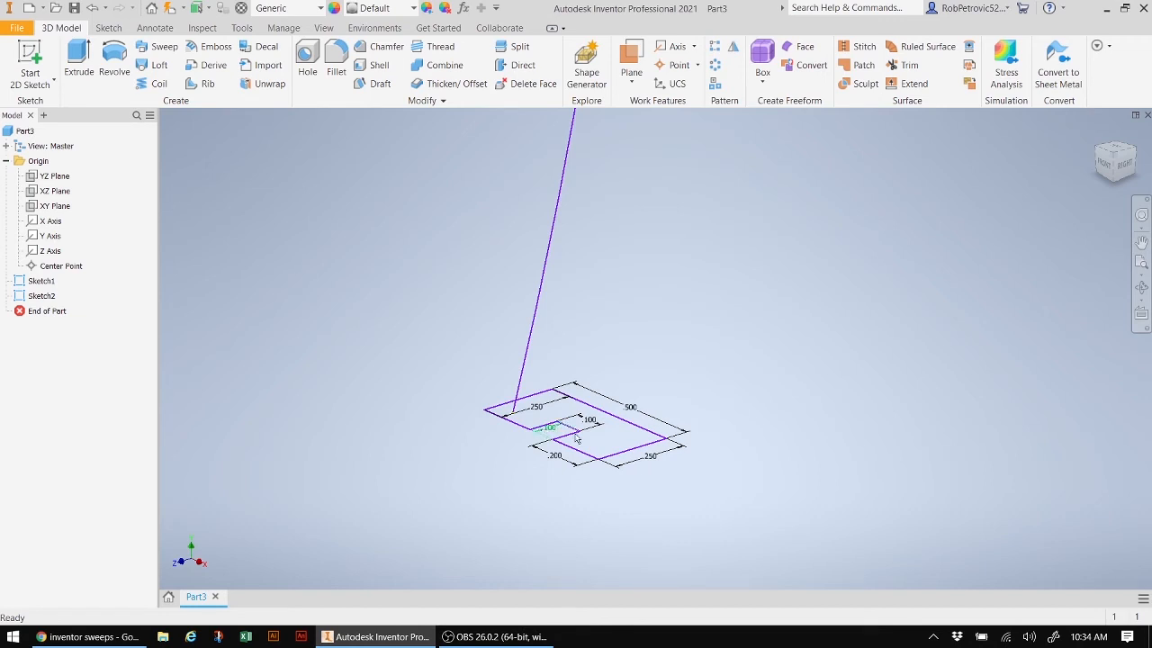
# Sweep the notched profile along the arc path as a solid with 0 deg taper and twist
pyautogui.click(162, 47)
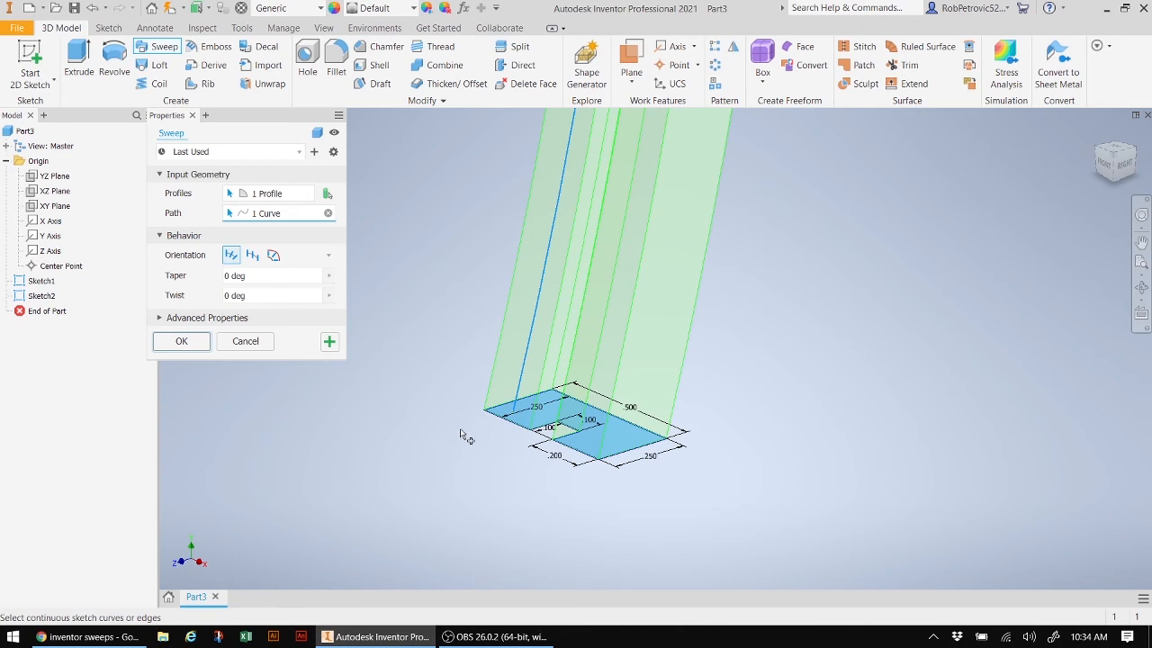
pyautogui.click(183, 341)
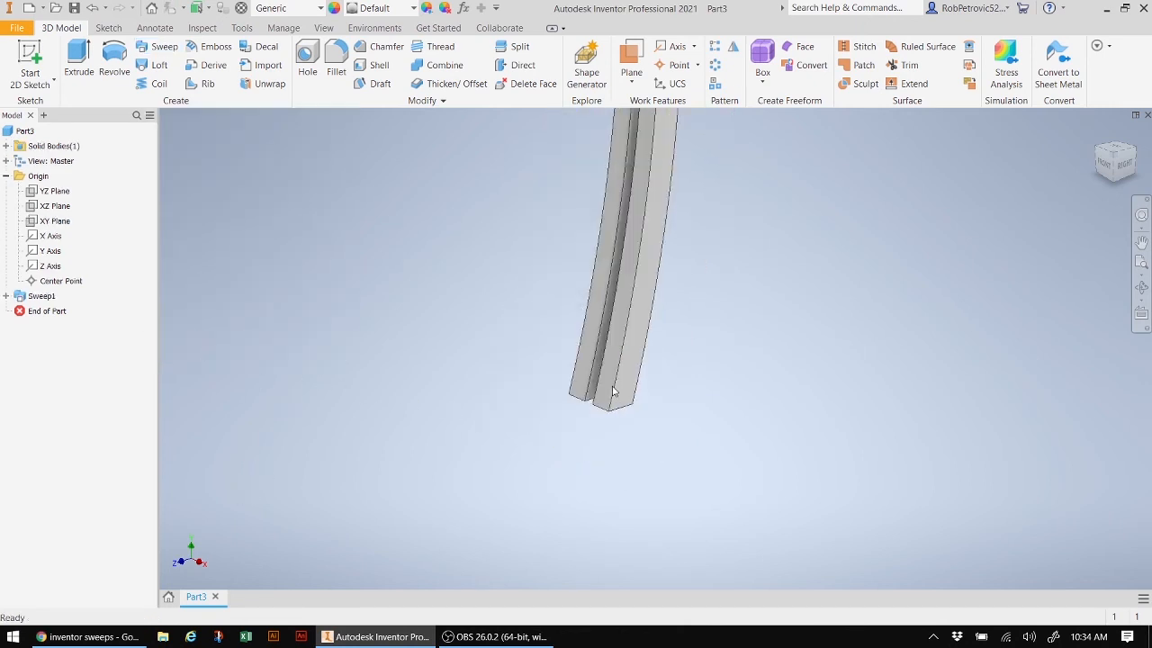
pyautogui.moveTo(613, 391); pyautogui.dragTo(556, 545, button='middle')
pyautogui.scroll(5, 576, 405)
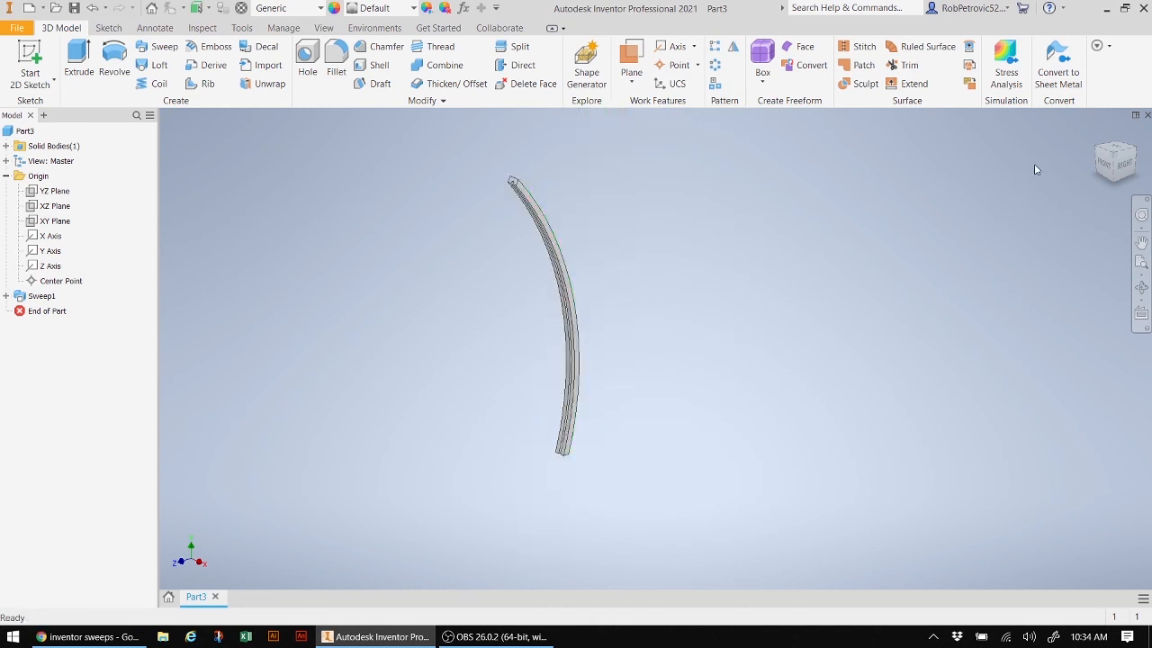
pyautogui.moveTo(1126, 163); pyautogui.dragTo(1122, 171)
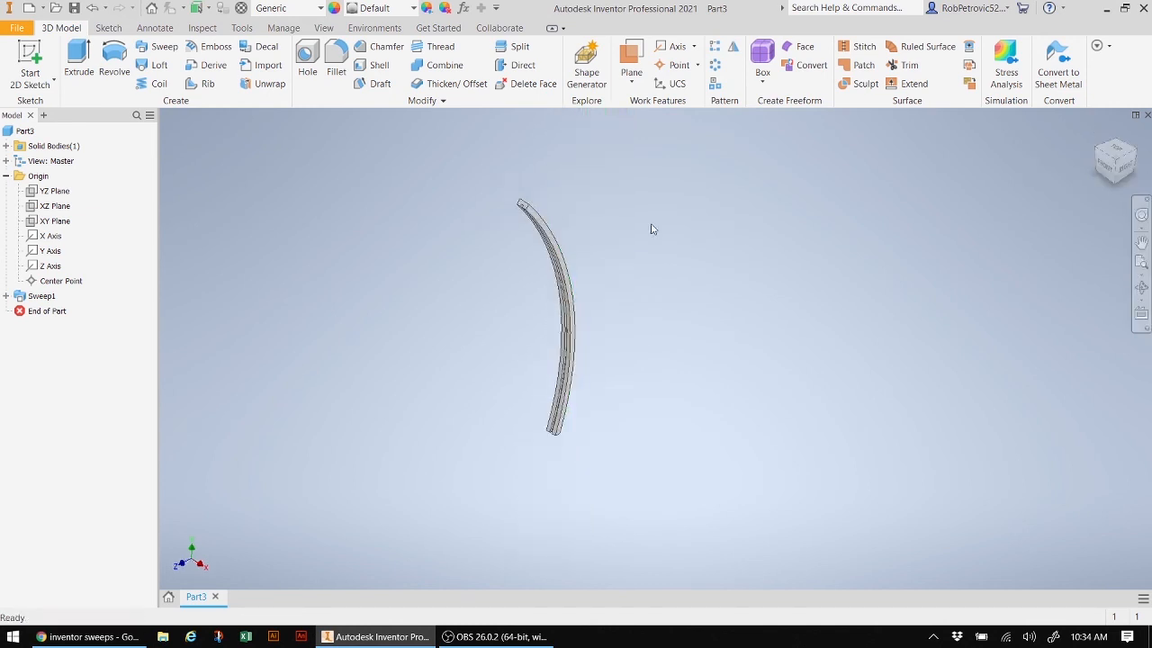
pyautogui.scroll(-5, 687, 347)
pyautogui.scroll(3, 664, 362)
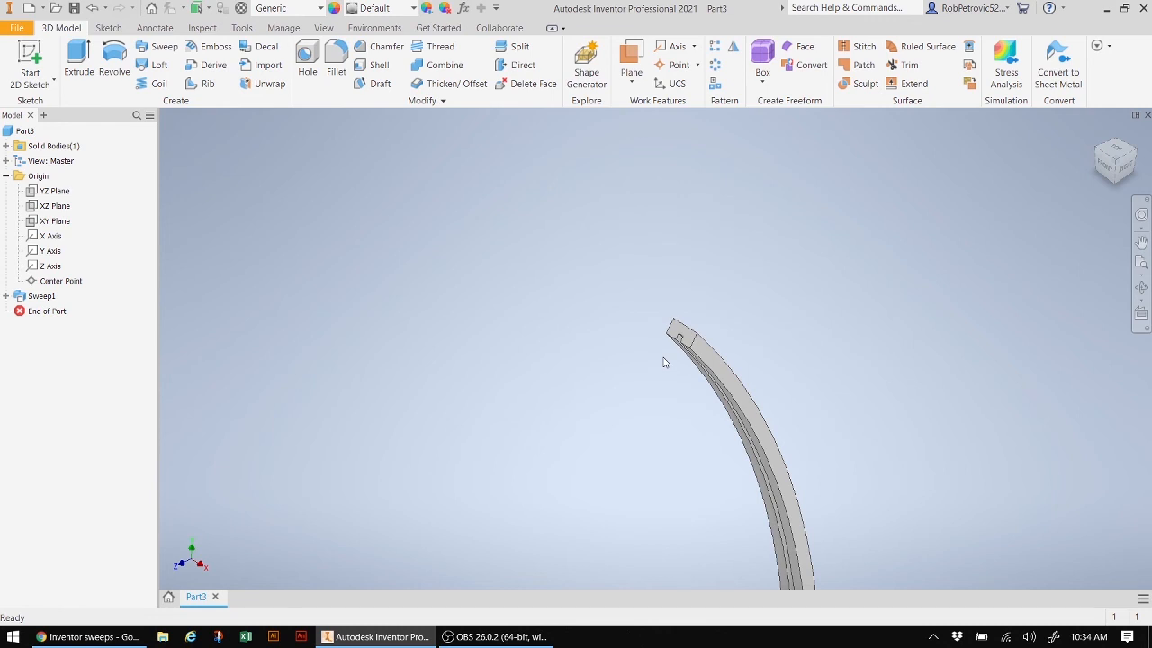
pyautogui.scroll(3, 607, 365)
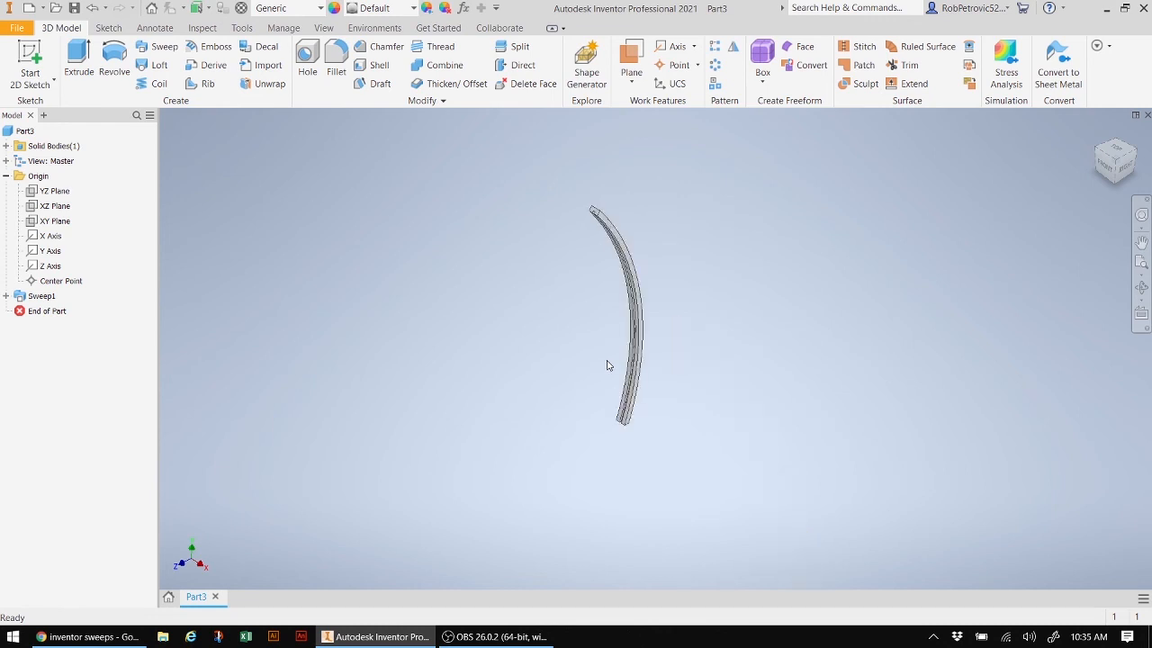